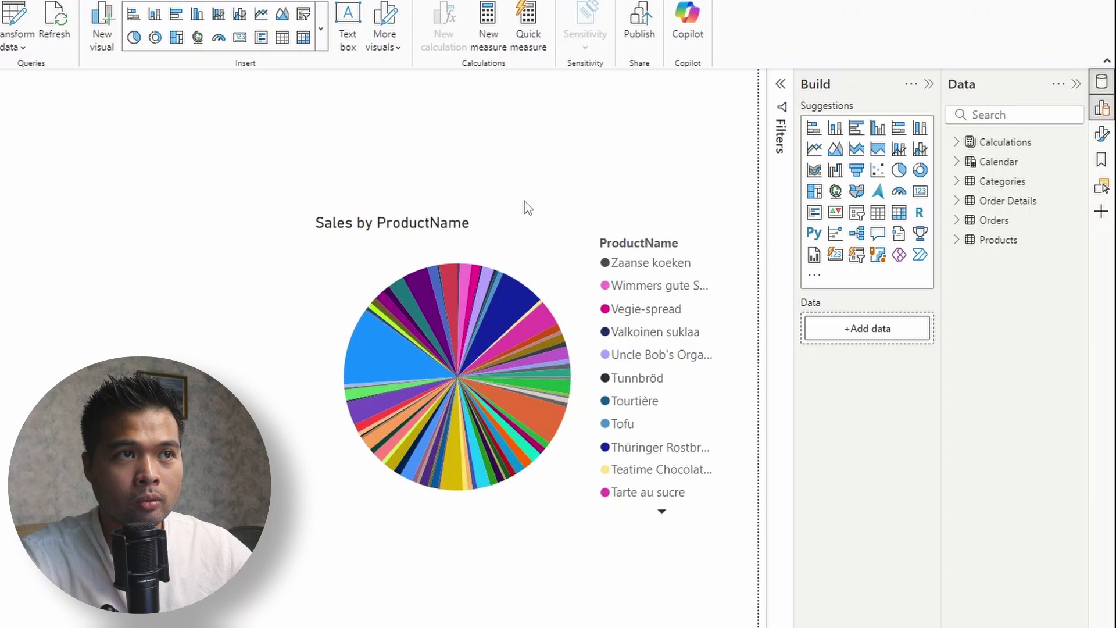
Select the 'Sales by ProductName' pie chart visual on the canvas
{"action": "left_click", "coordinate": [491, 226]}
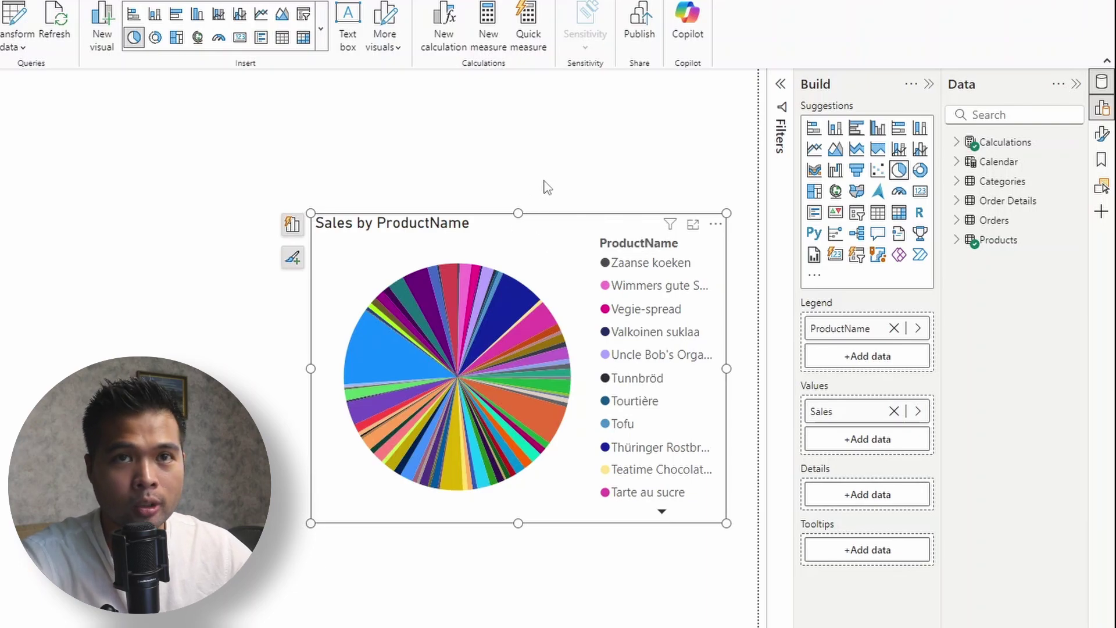
Apply a Top N filter on ProductName keeping the top 5 by the Sales measure
{"action": "left_click", "coordinate": [779, 106]}
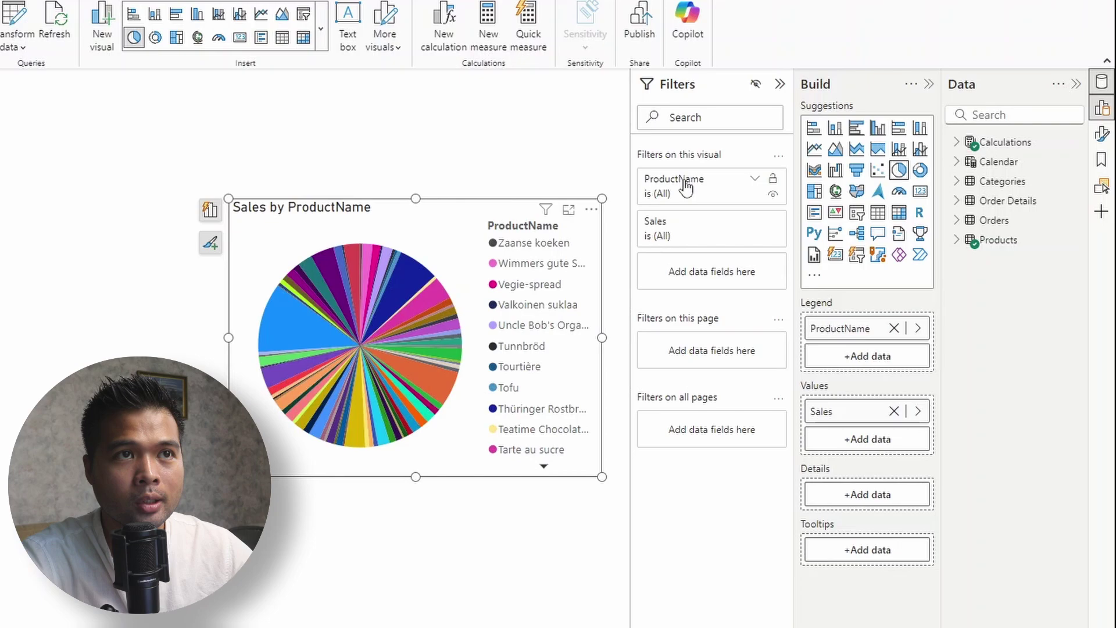
{"action": "left_click", "coordinate": [762, 180]}
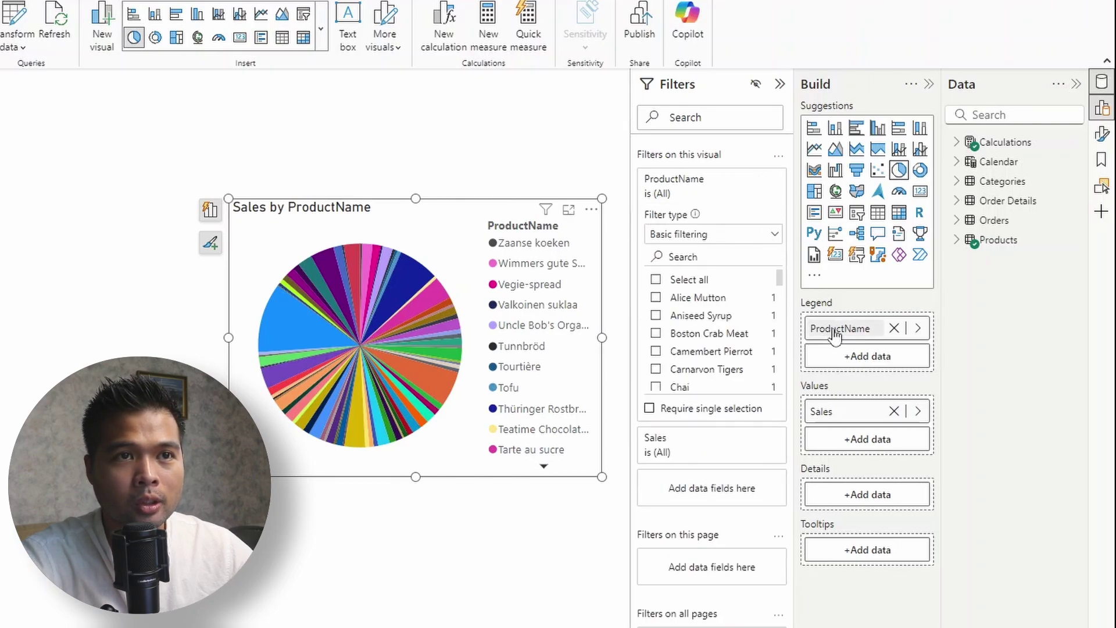
{"action": "left_click", "coordinate": [721, 234]}
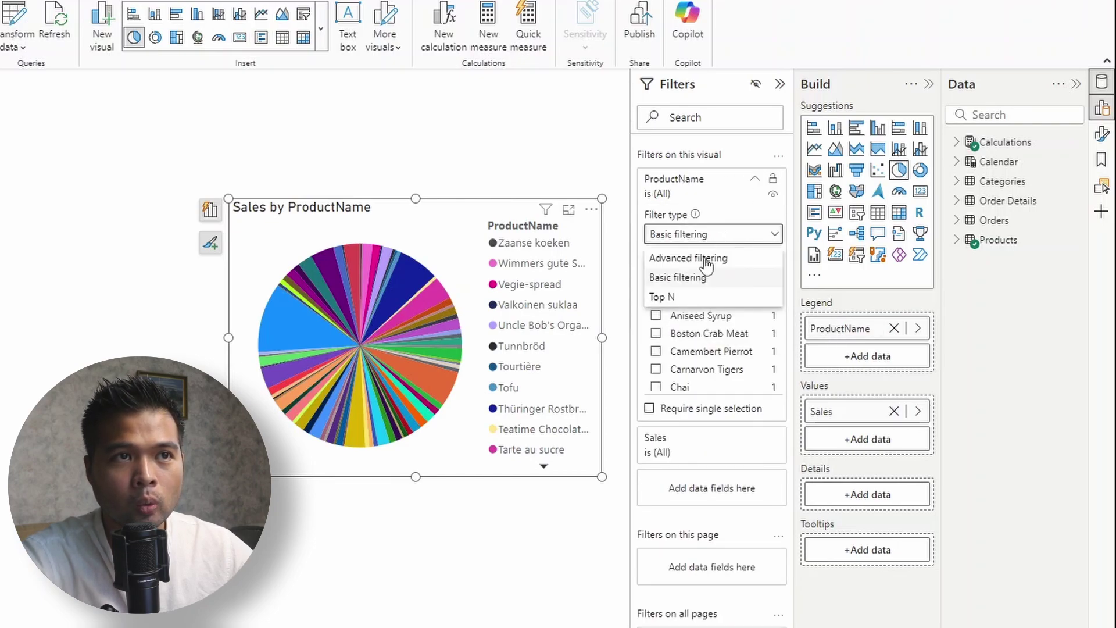
{"action": "left_click", "coordinate": [690, 298]}
{"action": "left_click", "coordinate": [726, 278]}
{"action": "type", "text": "5"}
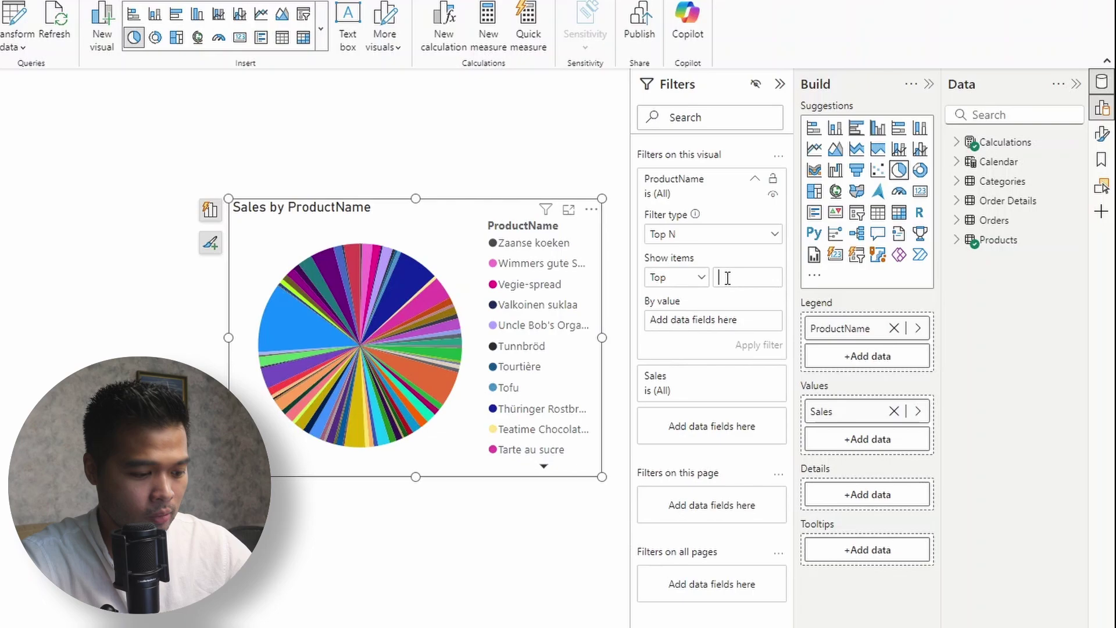
{"action": "left_click", "coordinate": [957, 142]}
{"action": "left_click_drag", "start_coordinate": [994, 165], "coordinate": [678, 323]}
{"action": "left_click", "coordinate": [750, 344]}
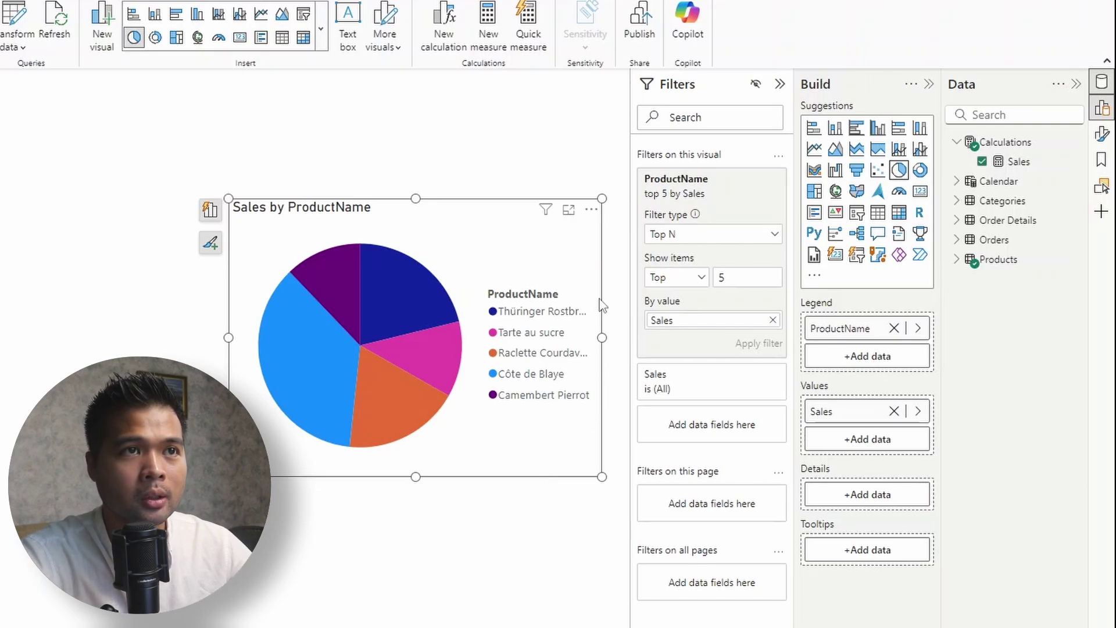
Sort the pie's slices by Sales in descending order, led by Côte de Blaye
{"action": "left_click", "coordinate": [591, 209]}
{"action": "mouse_move", "coordinate": [665, 332]}
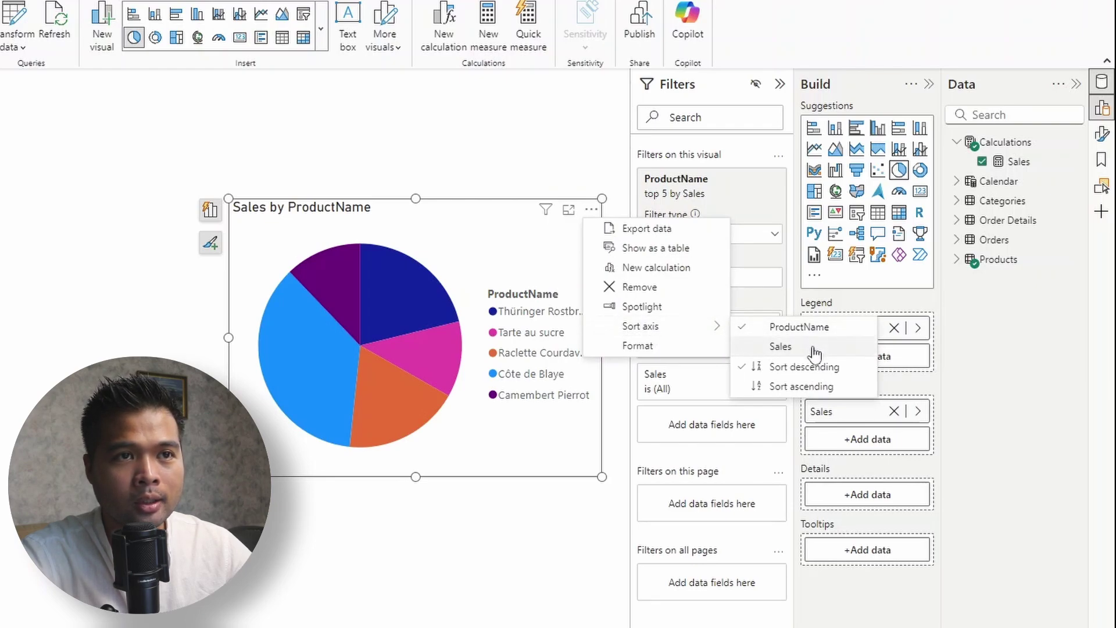
{"action": "left_click", "coordinate": [781, 346]}
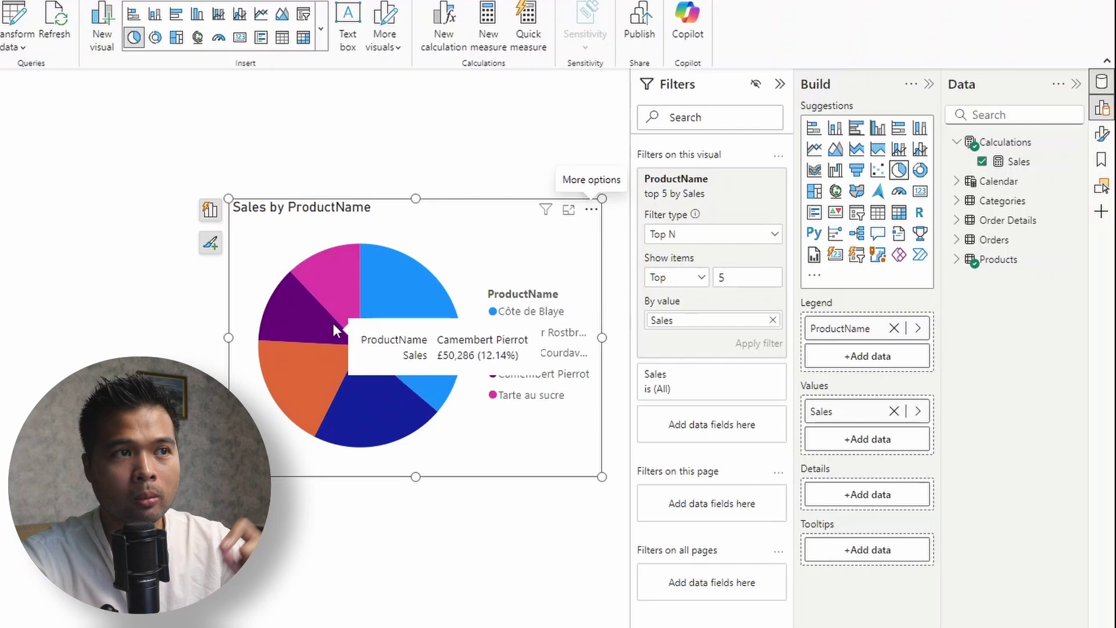
Try the pie's Rotation slider, then collapse the Filters and Format panes
{"action": "left_click", "coordinate": [1101, 135]}
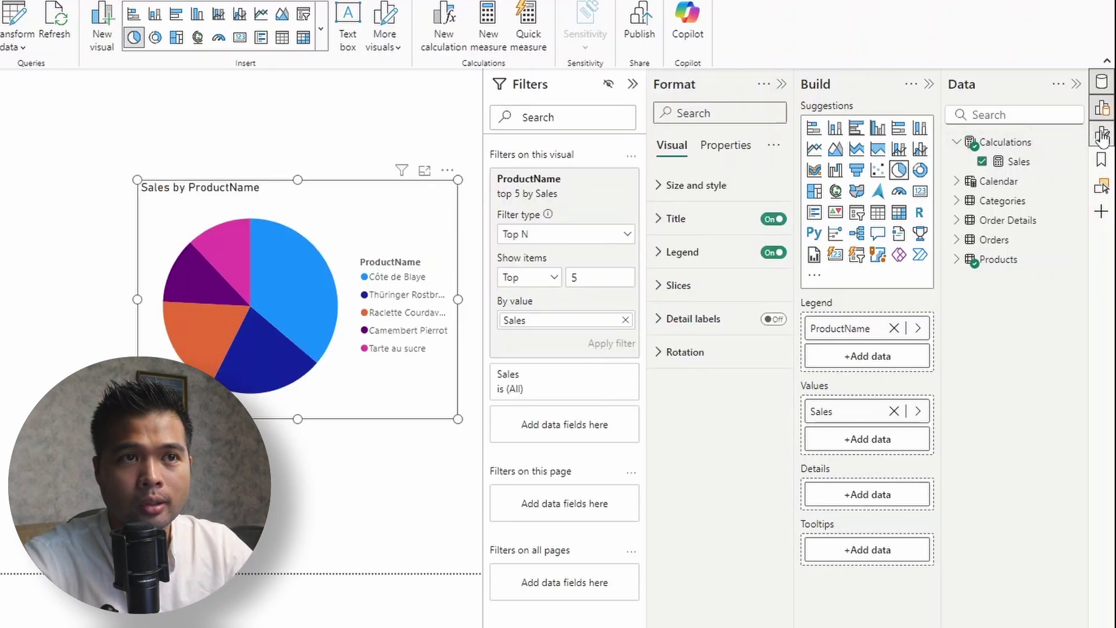
{"action": "left_click", "coordinate": [705, 353]}
{"action": "mouse_move", "coordinate": [713, 412]}
{"action": "left_mouse_down"}
{"action": "mouse_move", "coordinate": [731, 410]}
{"action": "mouse_move", "coordinate": [712, 412]}
{"action": "left_mouse_up"}
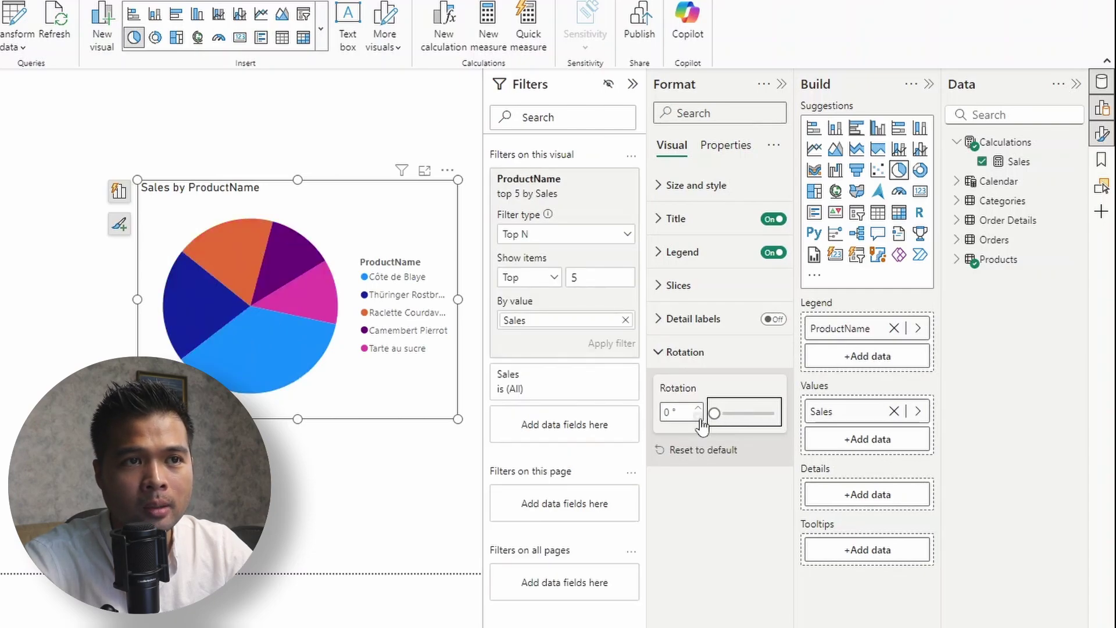
{"action": "left_click", "coordinate": [632, 84]}
{"action": "left_click", "coordinate": [782, 84]}
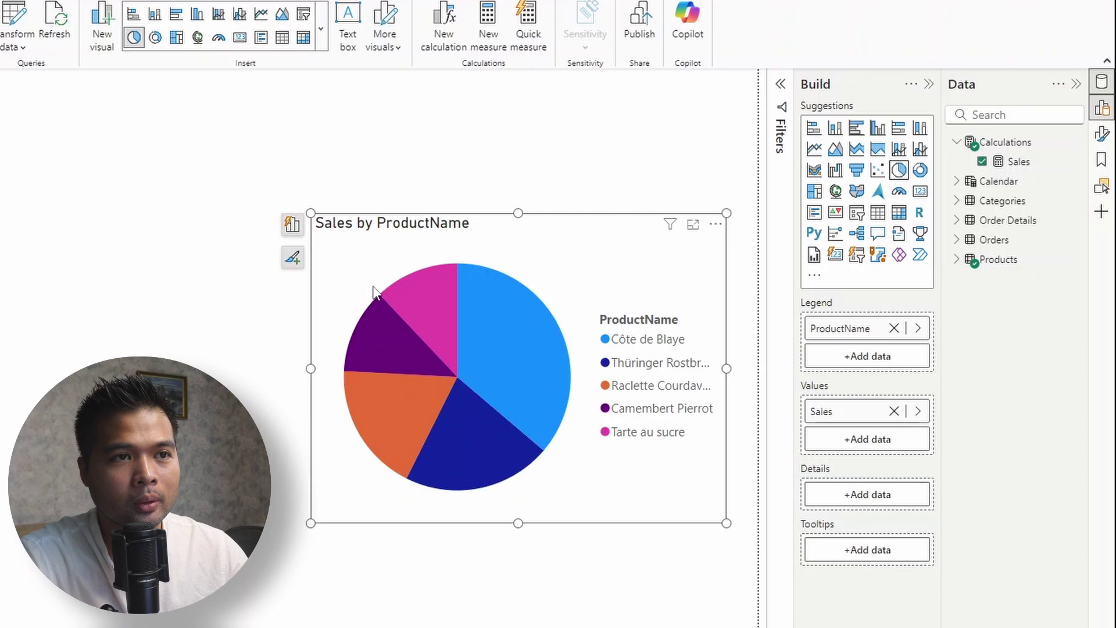
Check slice tooltips and drag the pie visual's left edge outward to widen it
{"action": "mouse_move", "coordinate": [379, 334]}
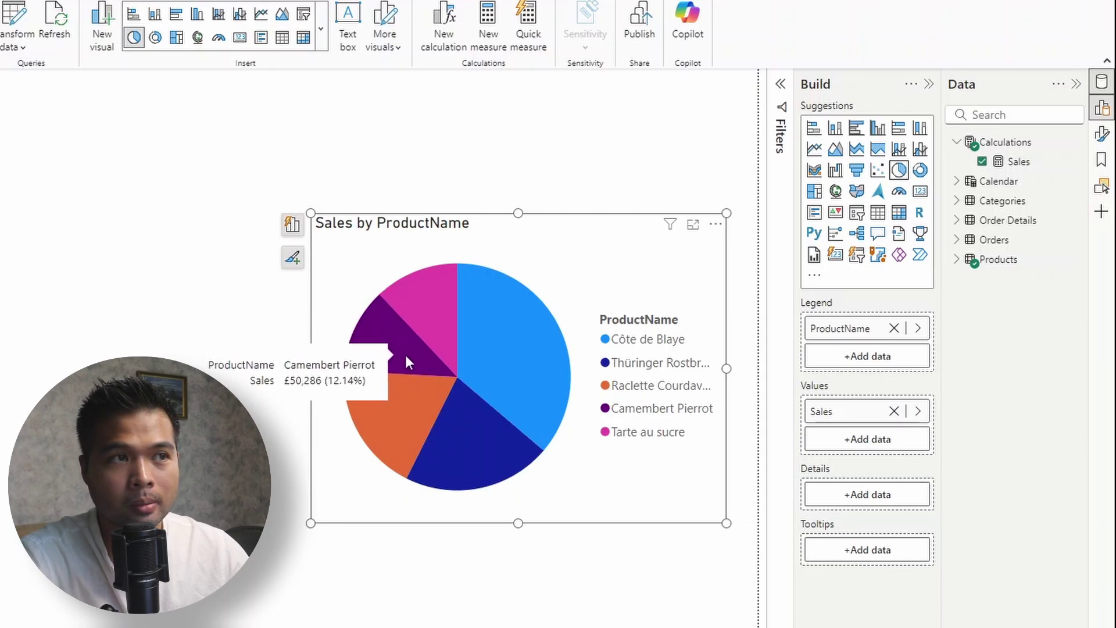
{"action": "mouse_move", "coordinate": [428, 336]}
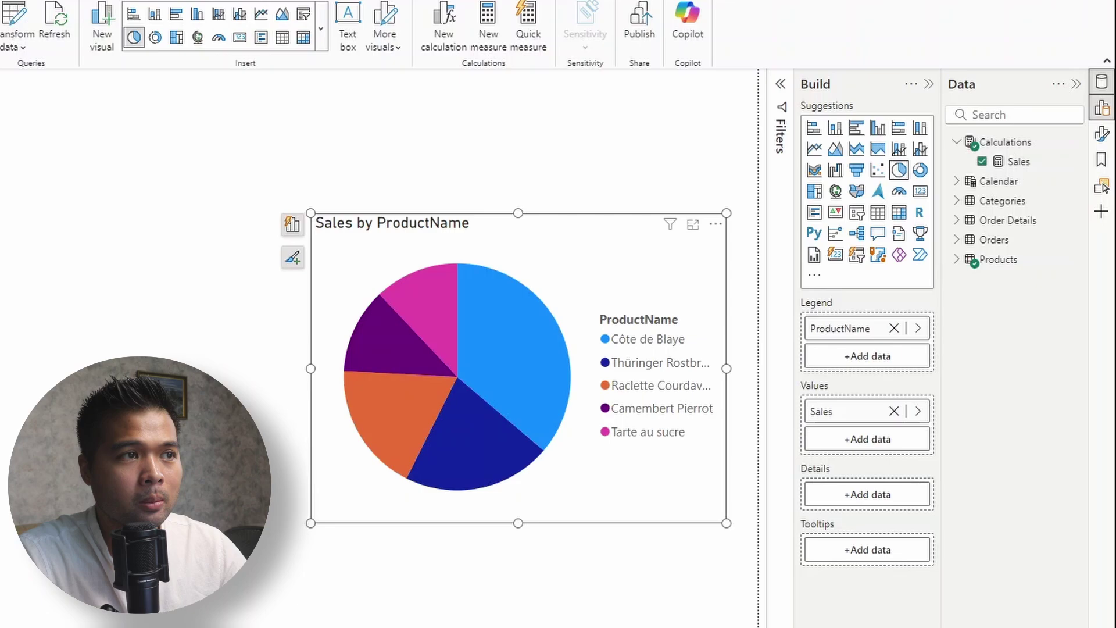
{"action": "left_click_drag", "start_coordinate": [310, 368], "coordinate": [271, 378]}
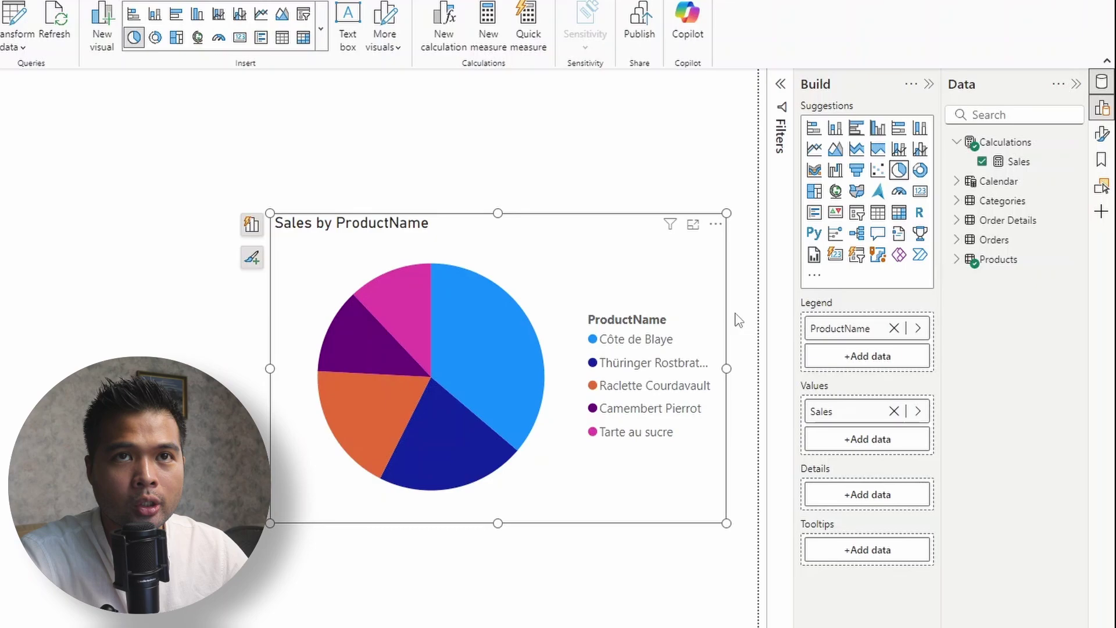
Turn on detail labels for the pie slices in the Format visual pane
{"action": "left_click", "coordinate": [1101, 139]}
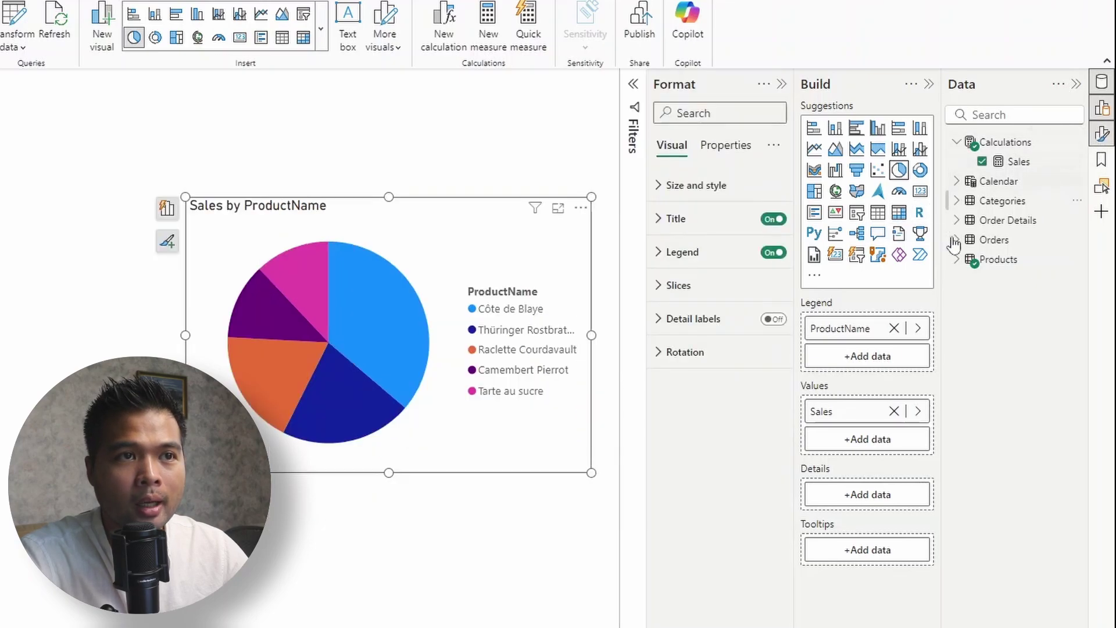
{"action": "left_click", "coordinate": [928, 84]}
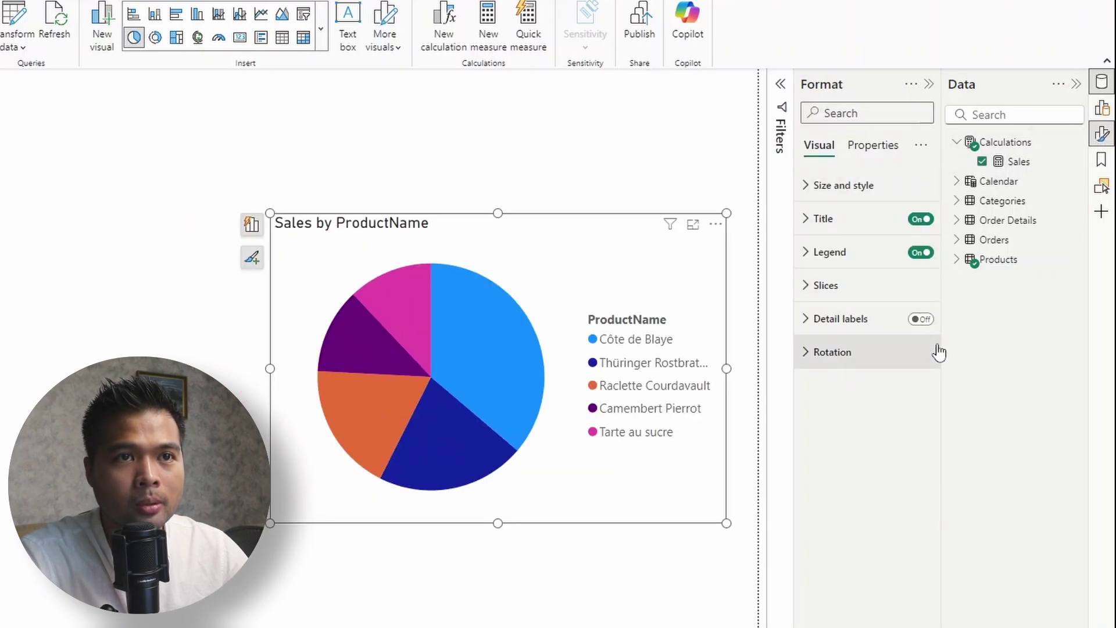
{"action": "left_click", "coordinate": [923, 320]}
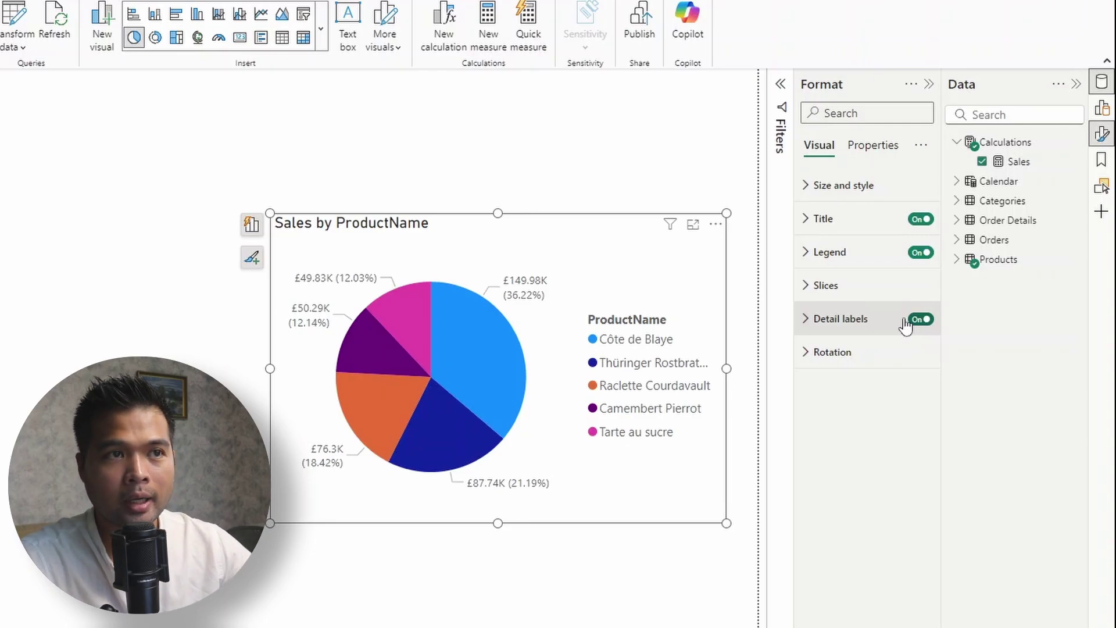
Set detail label position to Outside and label contents to Category, data value
{"action": "left_click", "coordinate": [849, 321]}
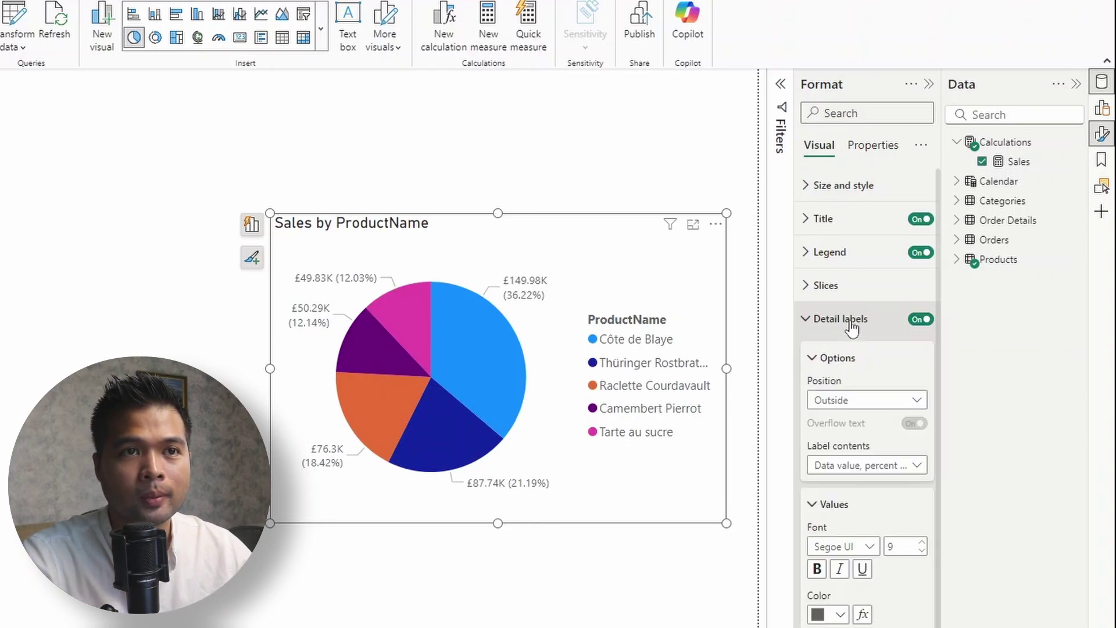
{"action": "left_click", "coordinate": [857, 401]}
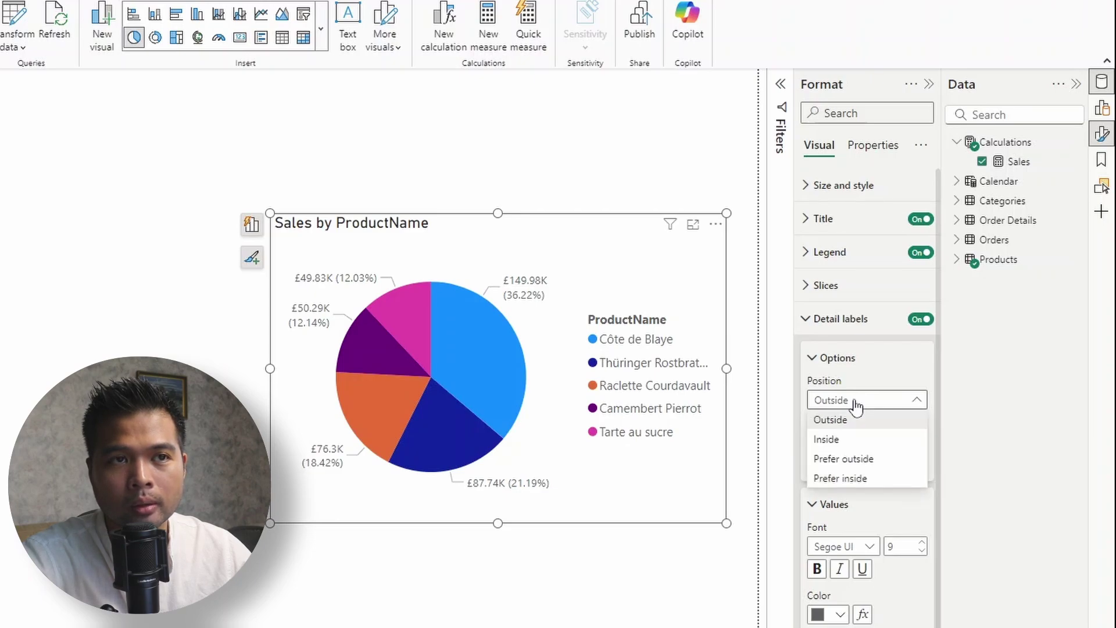
{"action": "left_click", "coordinate": [859, 437]}
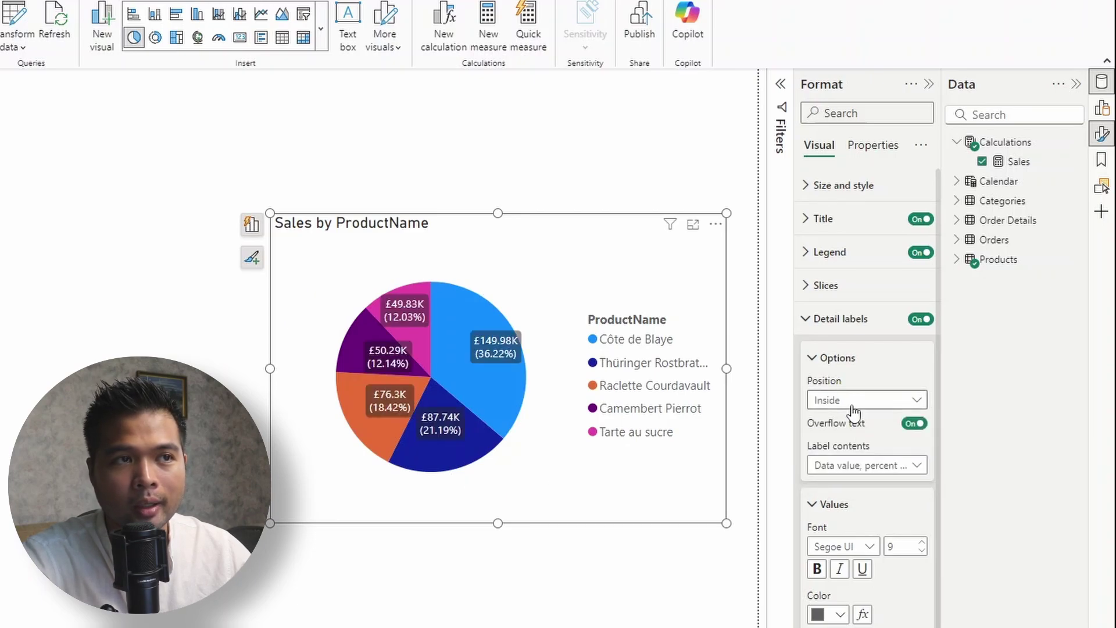
{"action": "left_click", "coordinate": [854, 404]}
{"action": "left_click", "coordinate": [848, 420]}
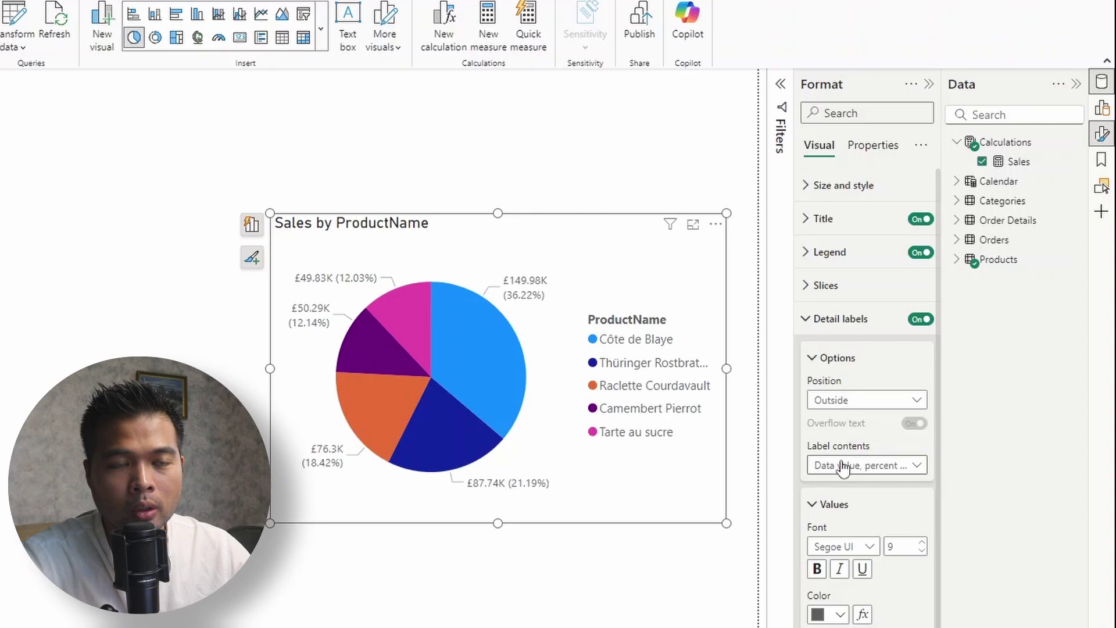
{"action": "left_click", "coordinate": [905, 474]}
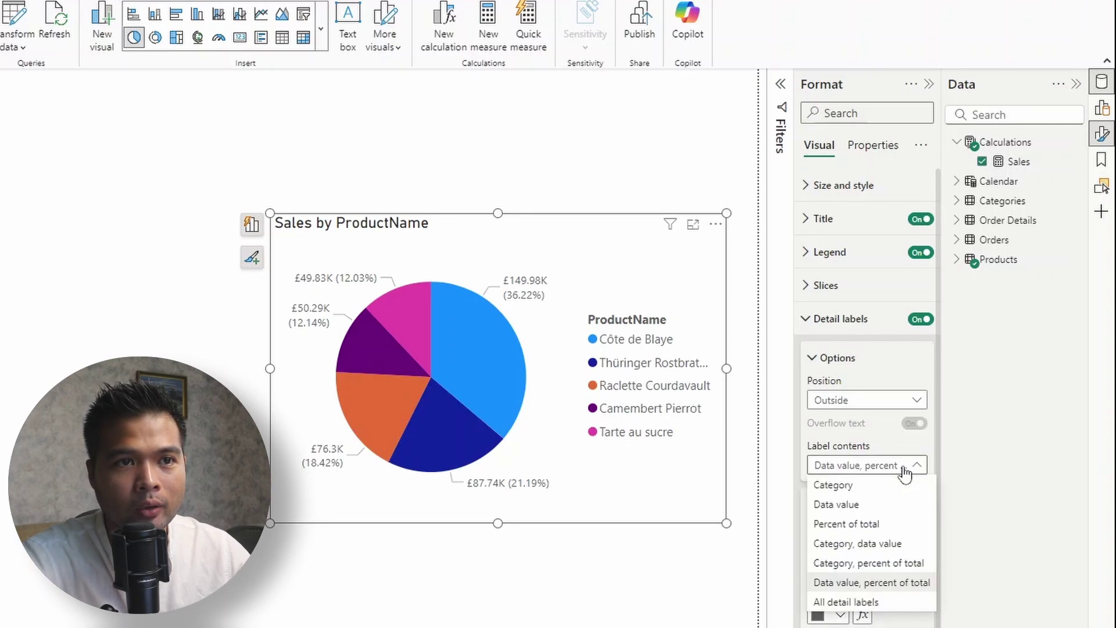
{"action": "left_click", "coordinate": [888, 546]}
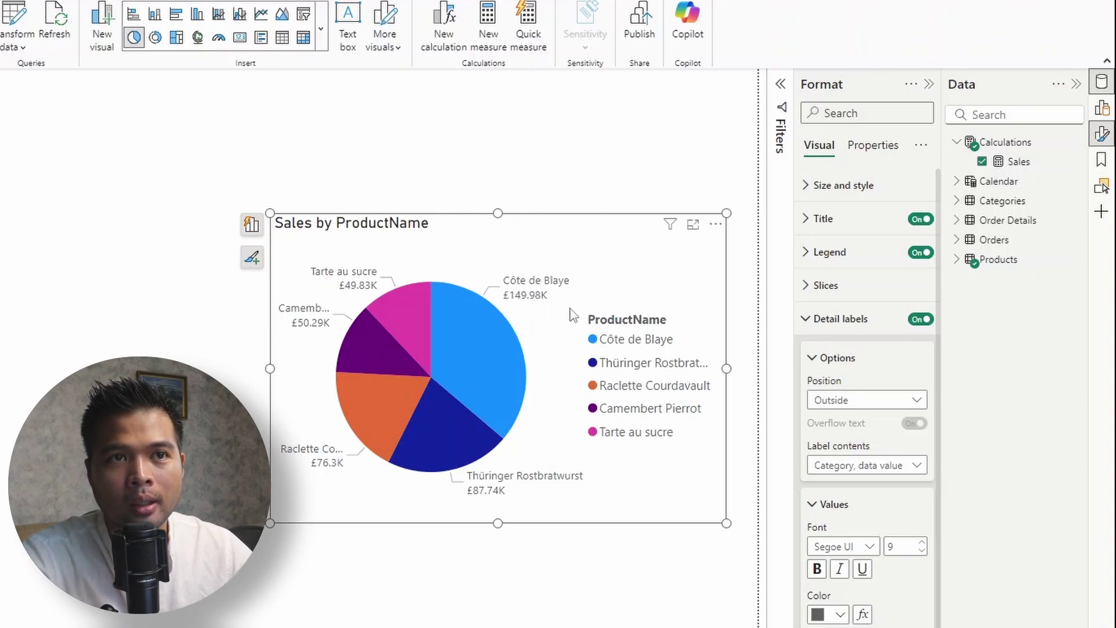
Switch the pie chart's Legend toggle to Off
{"action": "left_click", "coordinate": [923, 255]}
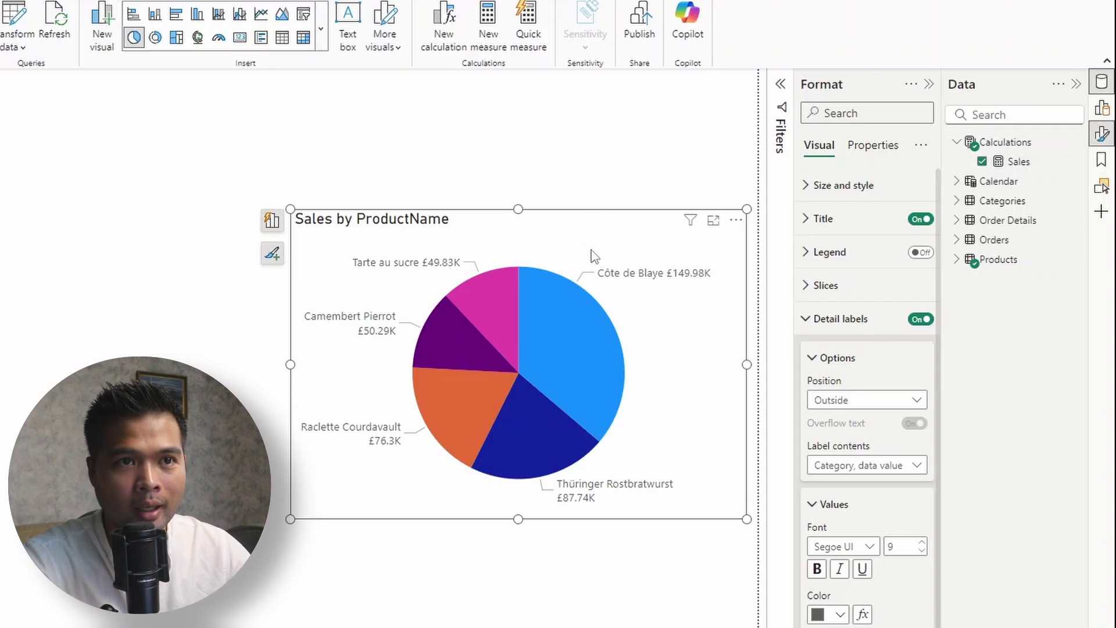
Set the Côte de Blaye slice colour to dark blue
{"action": "left_click", "coordinate": [804, 326]}
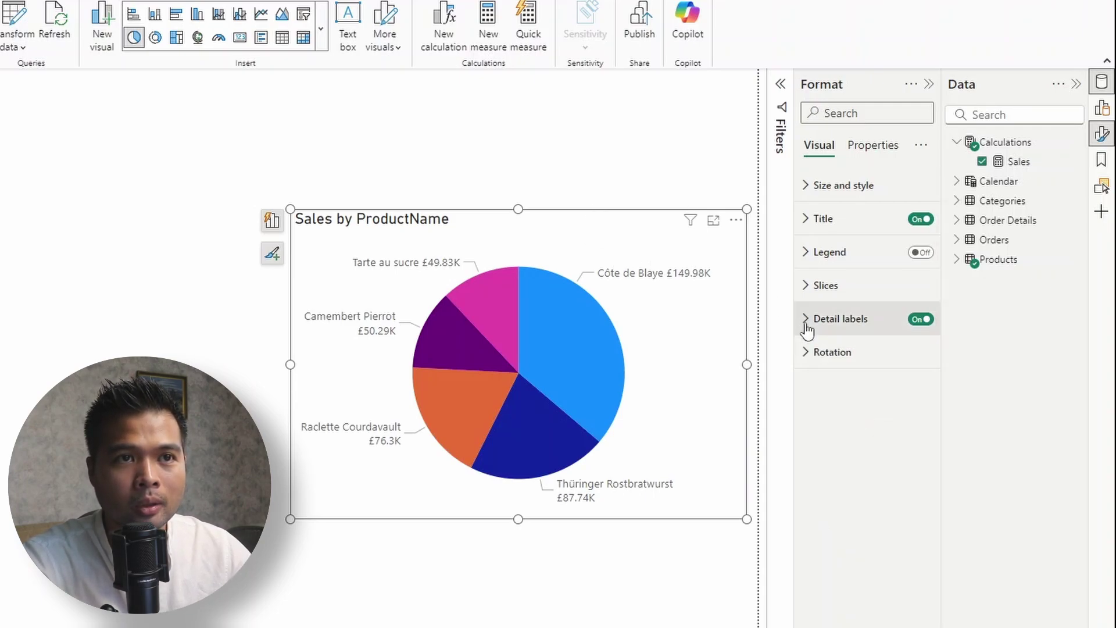
{"action": "left_click", "coordinate": [809, 294]}
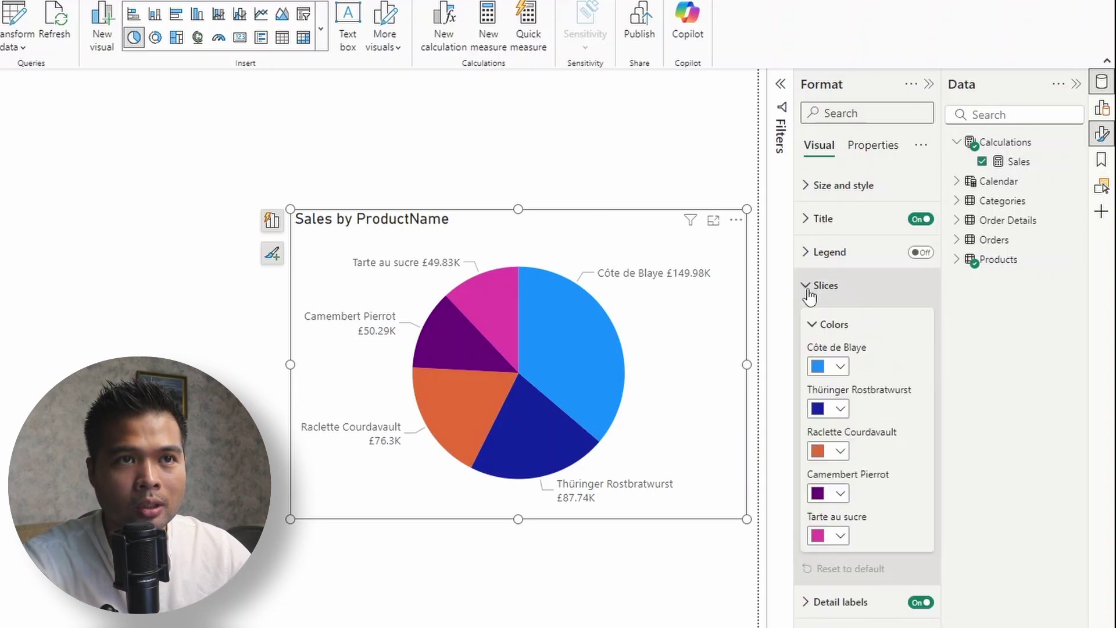
{"action": "left_click", "coordinate": [842, 367]}
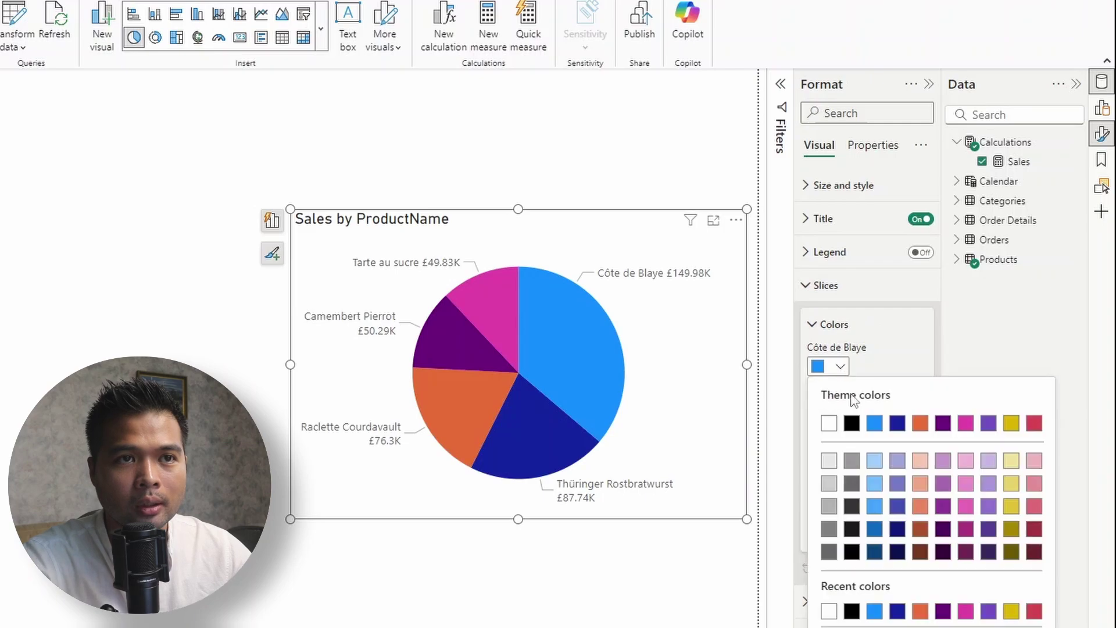
{"action": "left_click", "coordinate": [897, 612]}
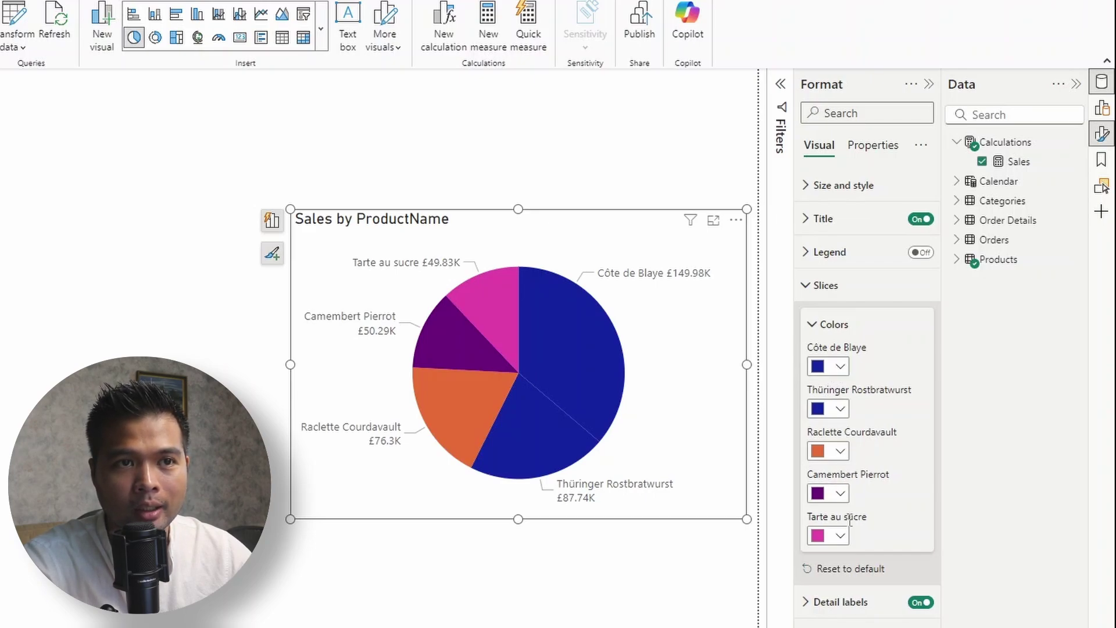
Recolour the Thüringer Rostbratwurst slice grey and Raclette Courdavault light grey
{"action": "left_click", "coordinate": [840, 409]}
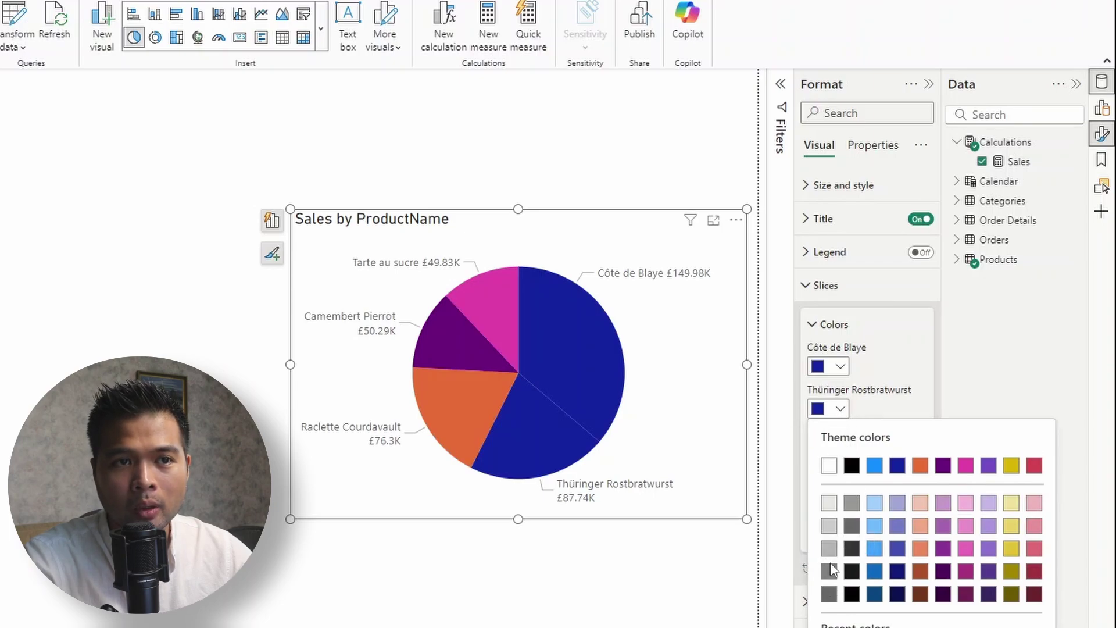
{"action": "left_click", "coordinate": [852, 503]}
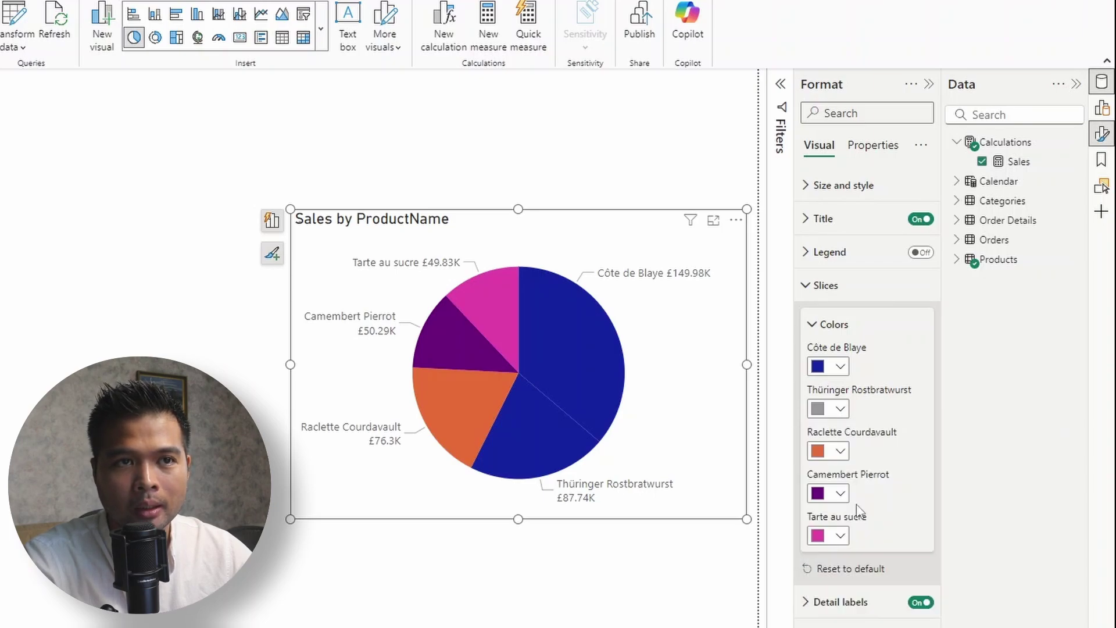
{"action": "left_click", "coordinate": [846, 457]}
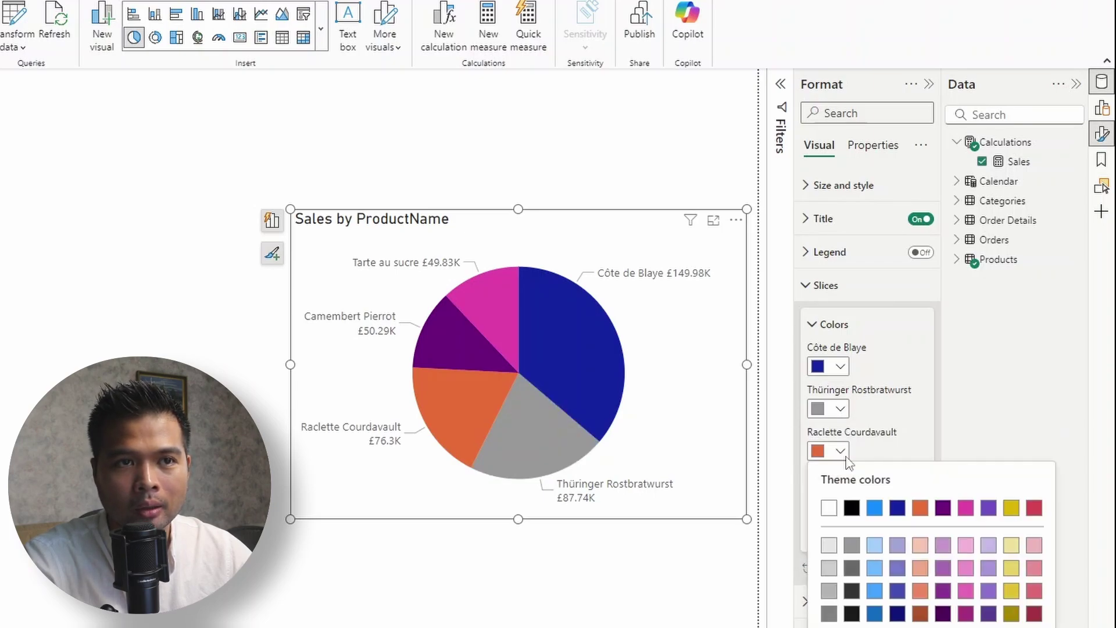
{"action": "left_click", "coordinate": [830, 598]}
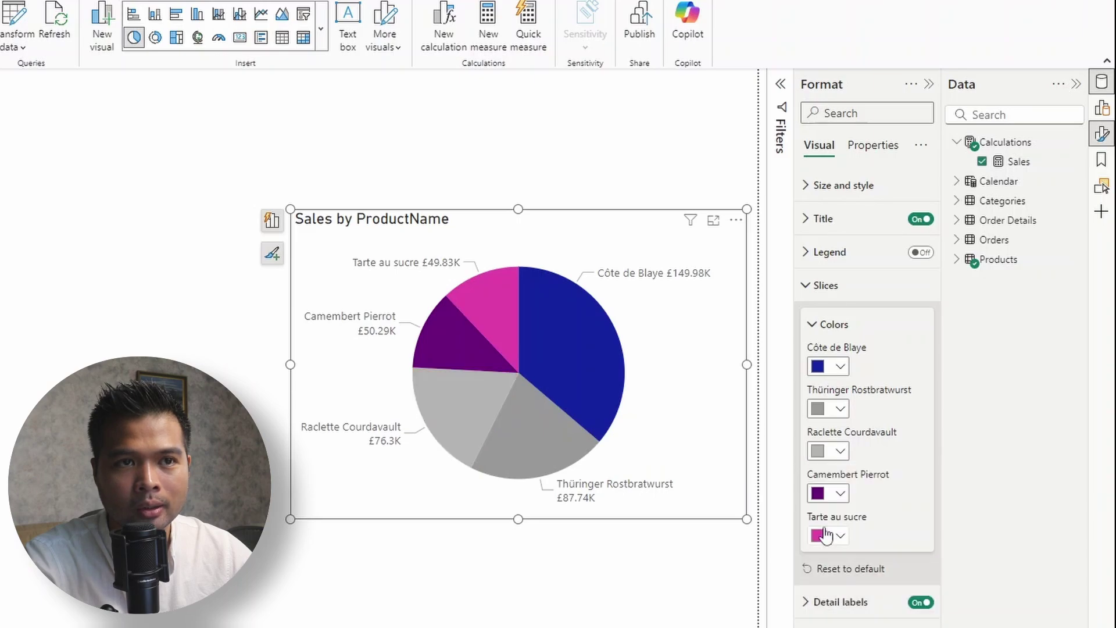